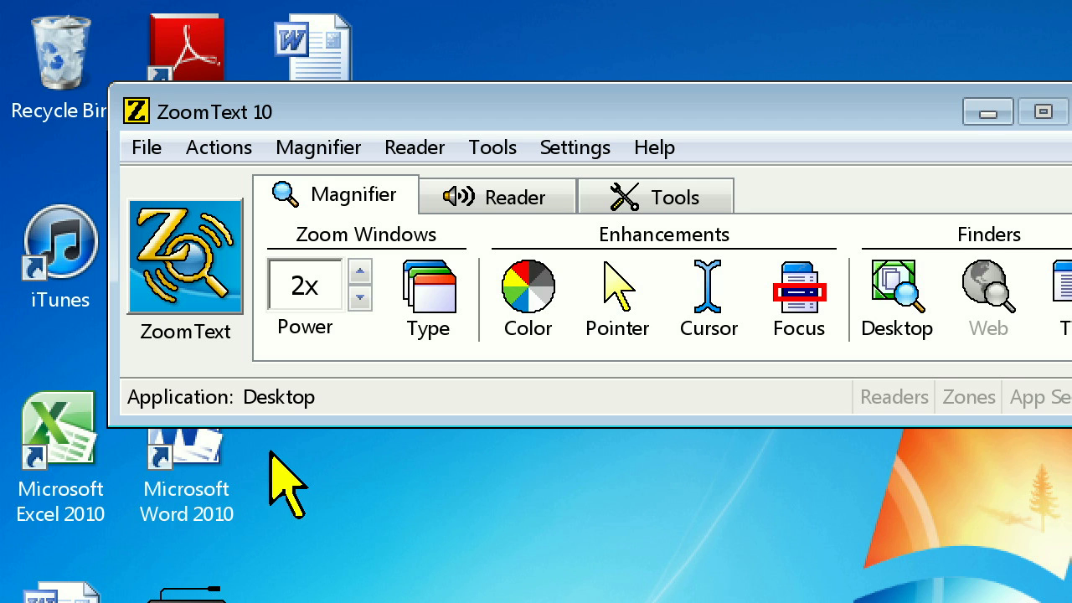
- Switch ZoomText 10 to the Tools tab to show the camera, listening and image reader tools
{"action": "left_click", "coordinate": [713, 194]}
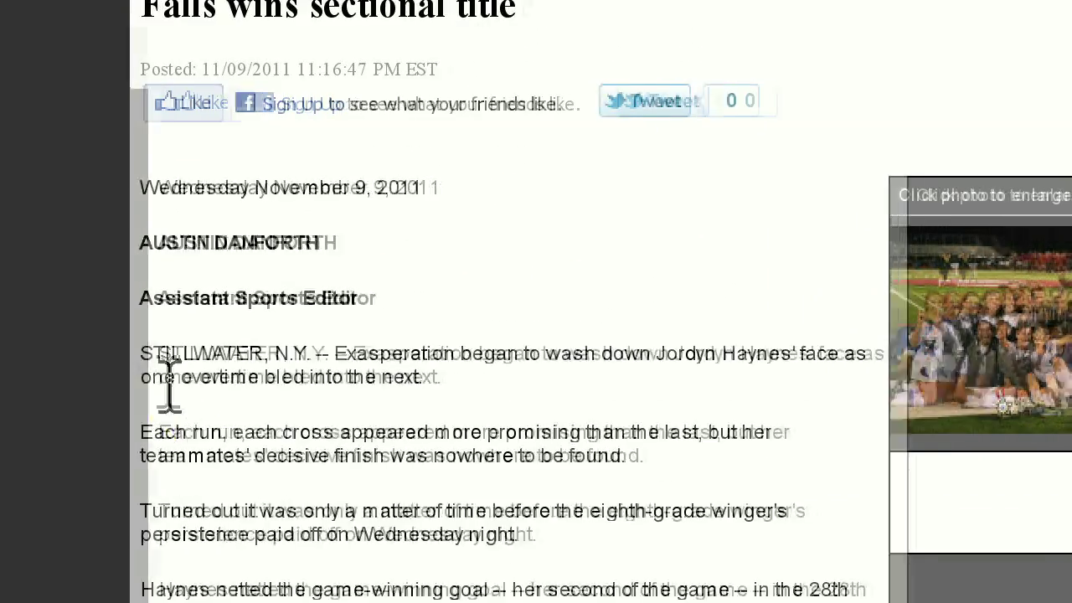
- Select the Stillwater article's opening paragraphs through the first Haynes quote and copy them
{"action": "left_click_drag", "start_coordinate": [141, 353], "coordinate": [1071, 594]}
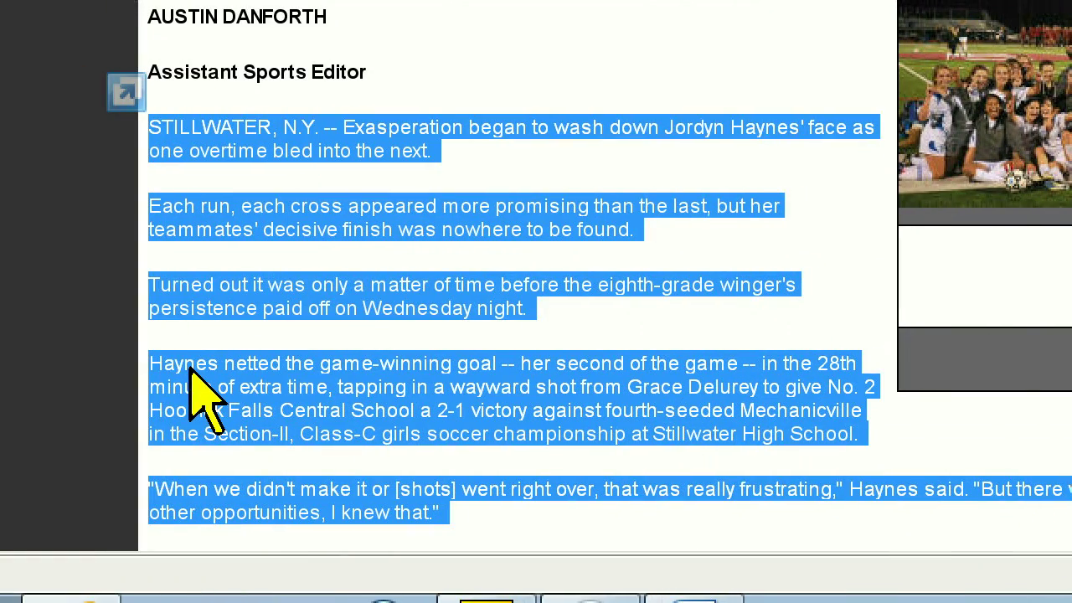
{"action": "key", "text": "ctrl+c"}
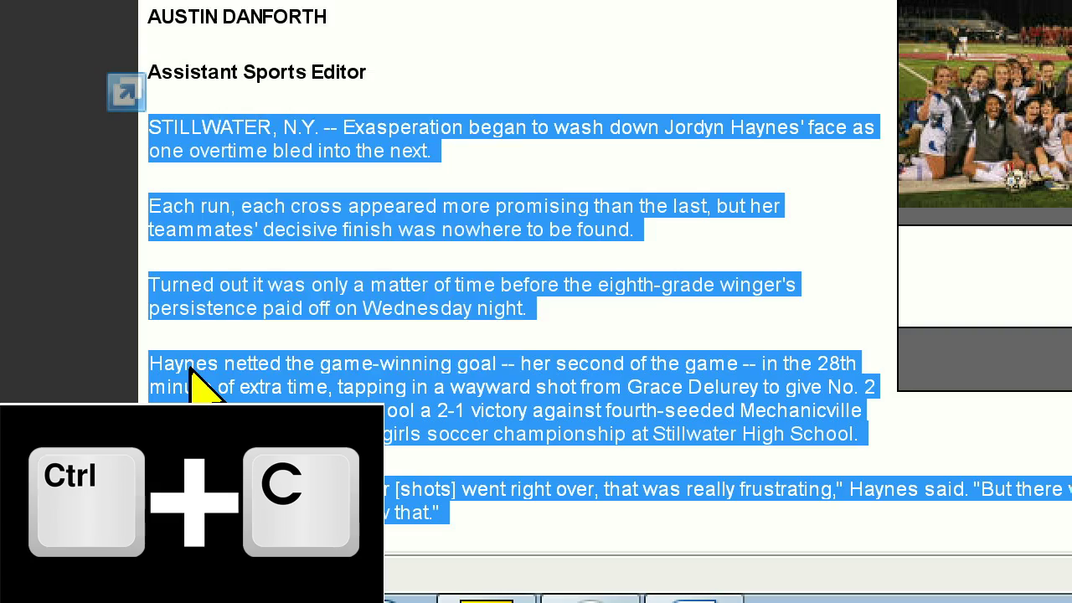
{"action": "right_click", "coordinate": [191, 368]}
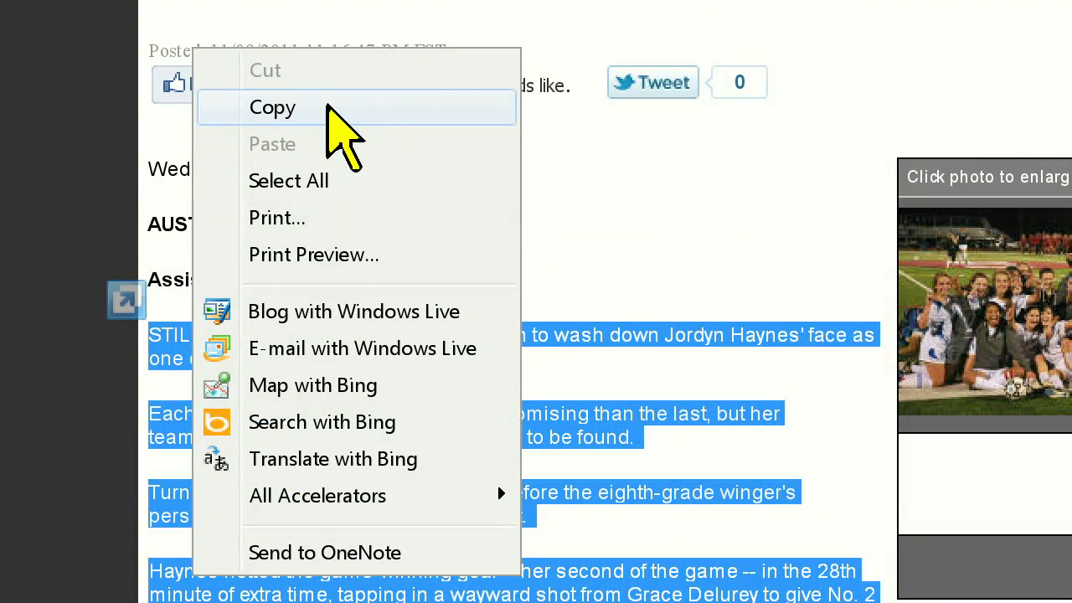
{"action": "left_click", "coordinate": [342, 126]}
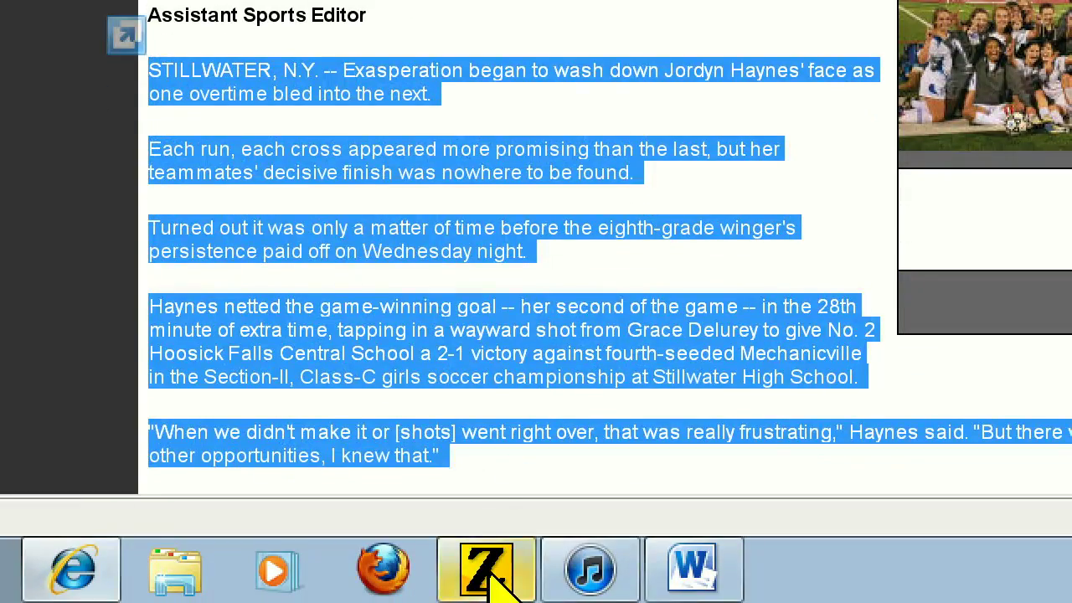
- Open the ZoomText Recorder with the copied text, keeping File as destination and wav format
{"action": "left_click", "coordinate": [493, 582]}
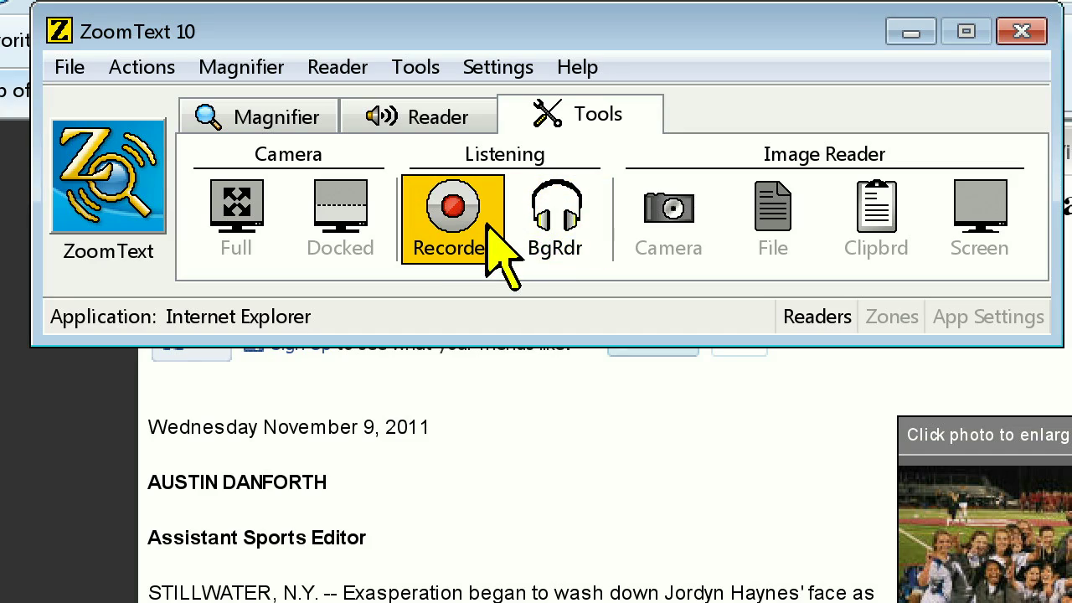
{"action": "left_click", "coordinate": [491, 232]}
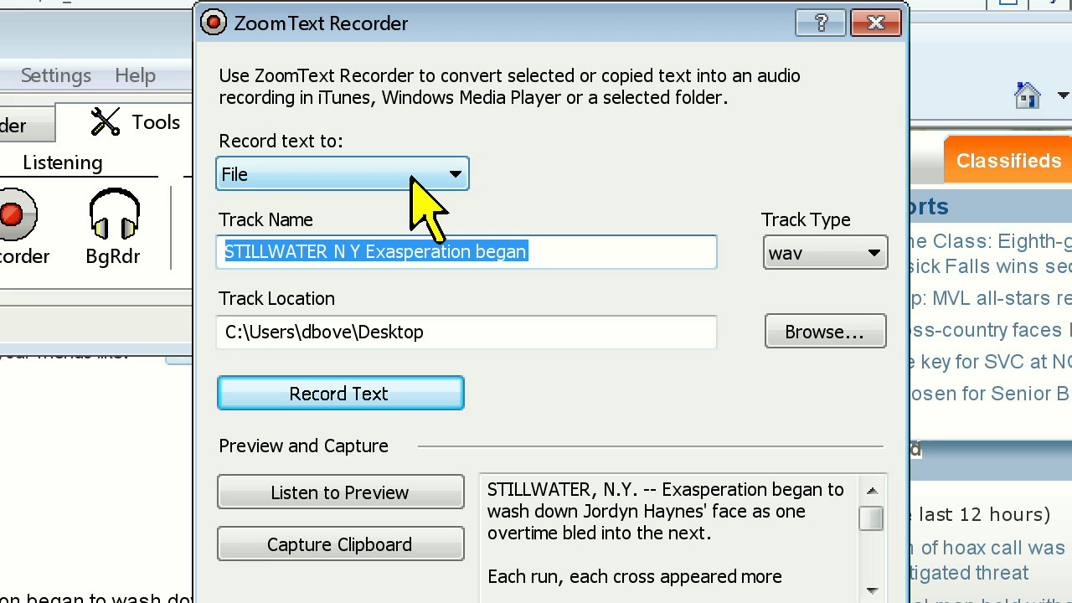
{"action": "left_click", "coordinate": [419, 176]}
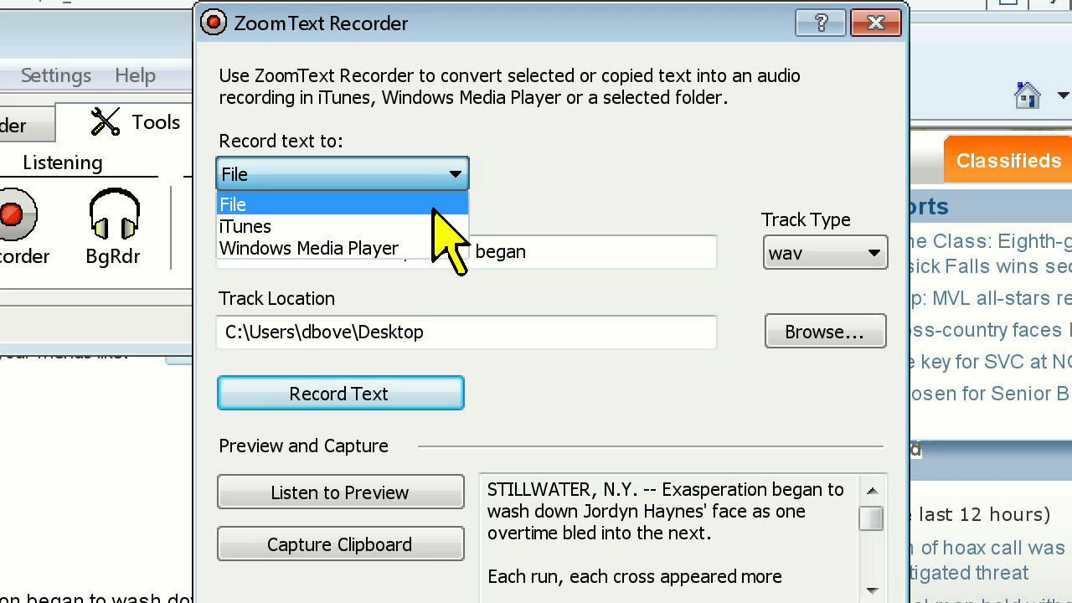
{"action": "left_click", "coordinate": [434, 211]}
{"action": "left_click", "coordinate": [825, 253]}
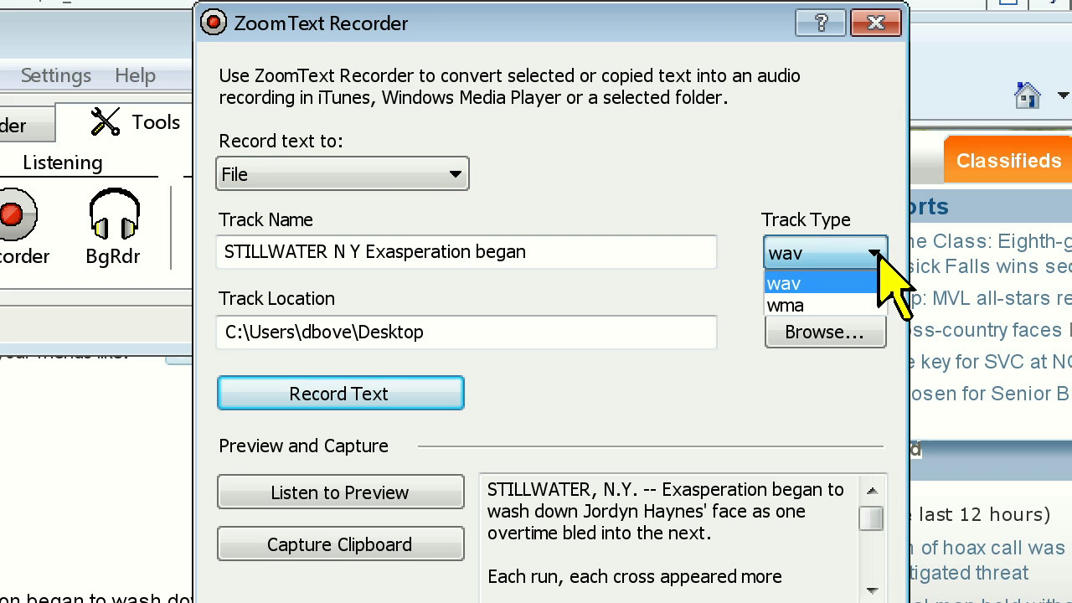
{"action": "left_click", "coordinate": [880, 253]}
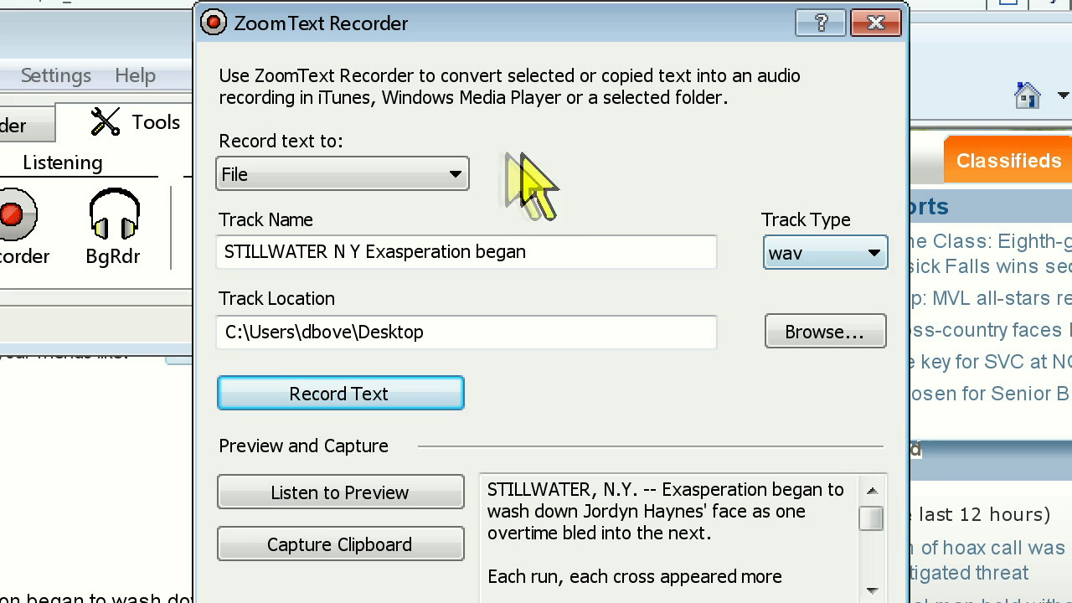
- Try the iTunes and Windows Media Player recording destinations
{"action": "left_click", "coordinate": [452, 180]}
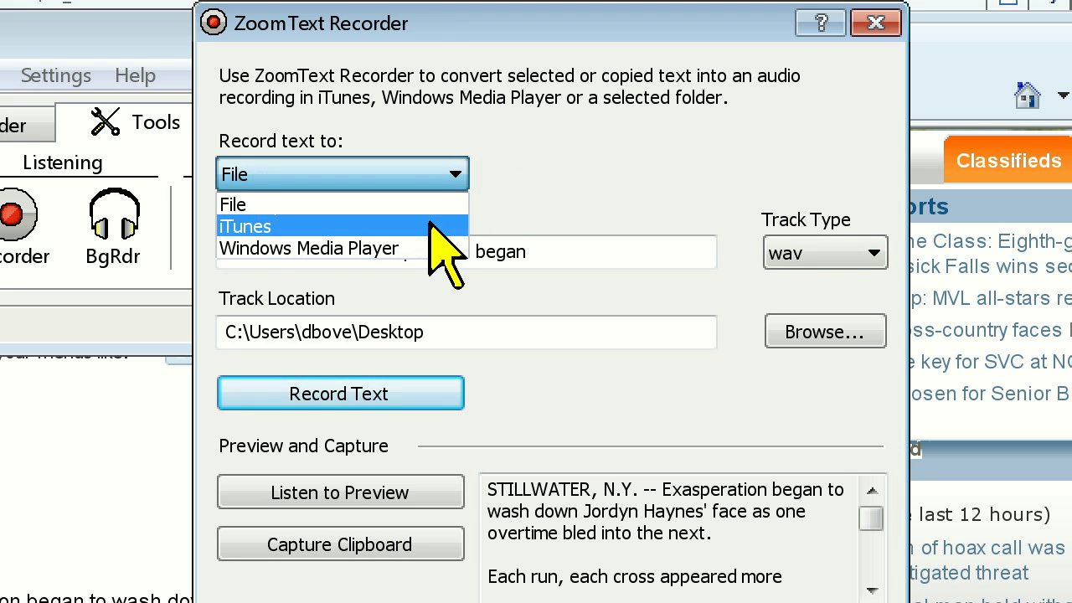
{"action": "left_click", "coordinate": [432, 227]}
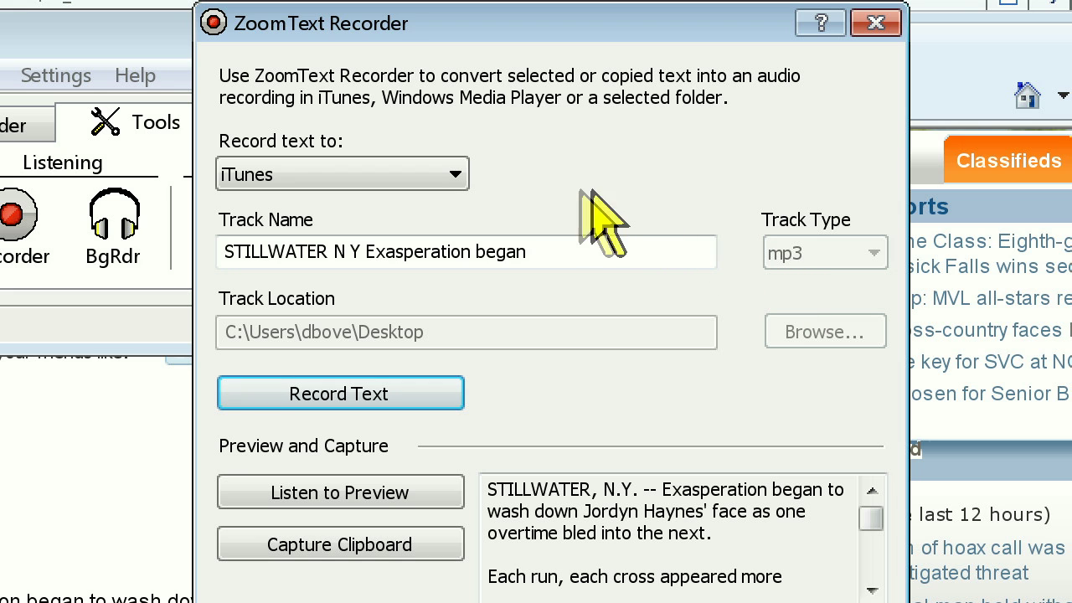
{"action": "left_click", "coordinate": [459, 178]}
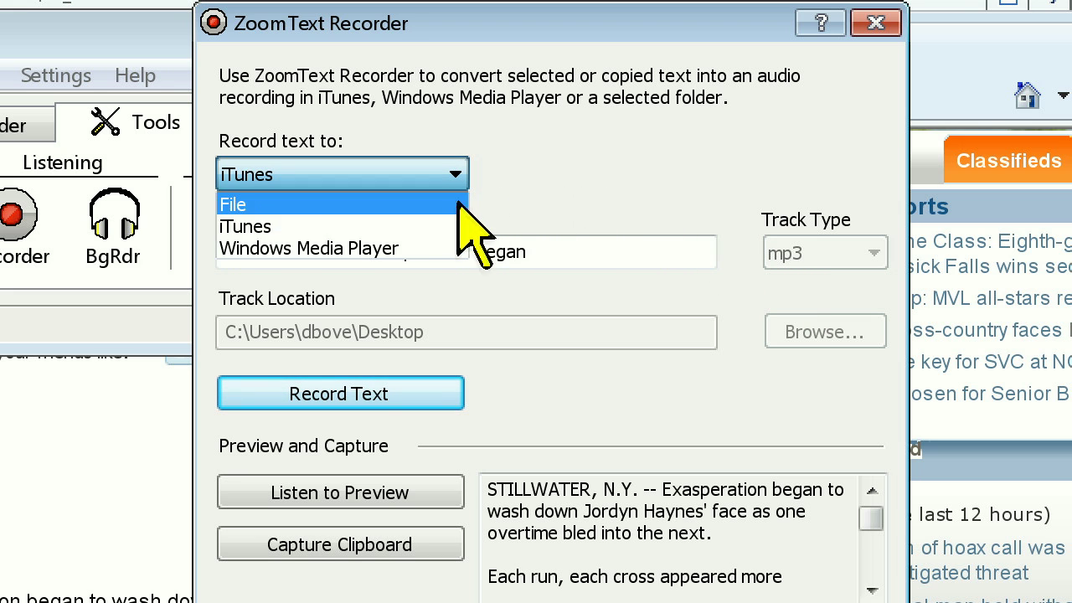
{"action": "left_click", "coordinate": [436, 248]}
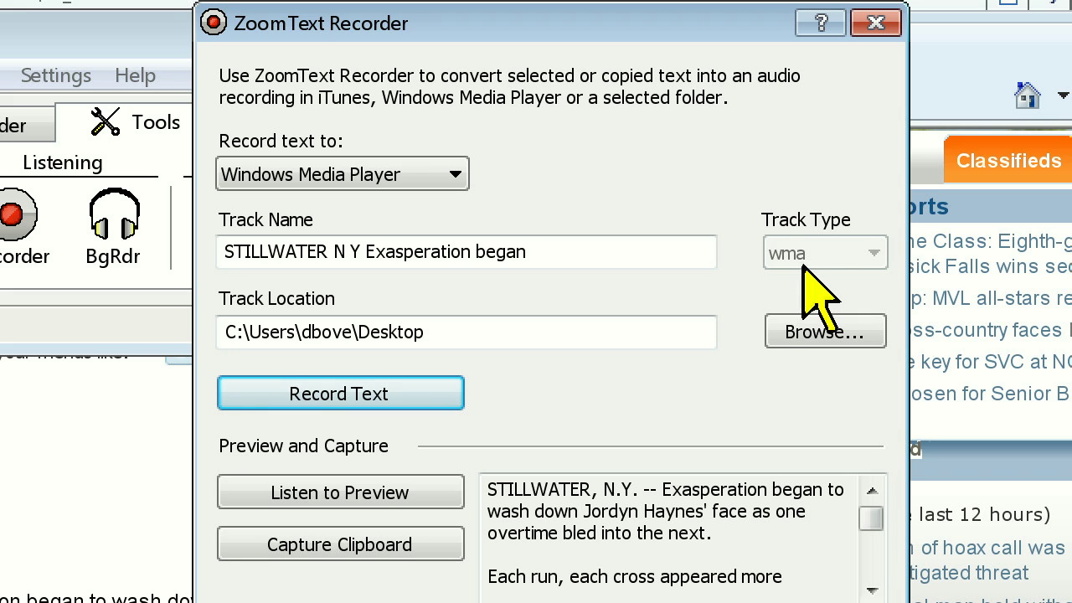
{"action": "left_click", "coordinate": [455, 185]}
- Set the destination back to File and name the track Sports_Article
{"action": "left_click", "coordinate": [452, 202]}
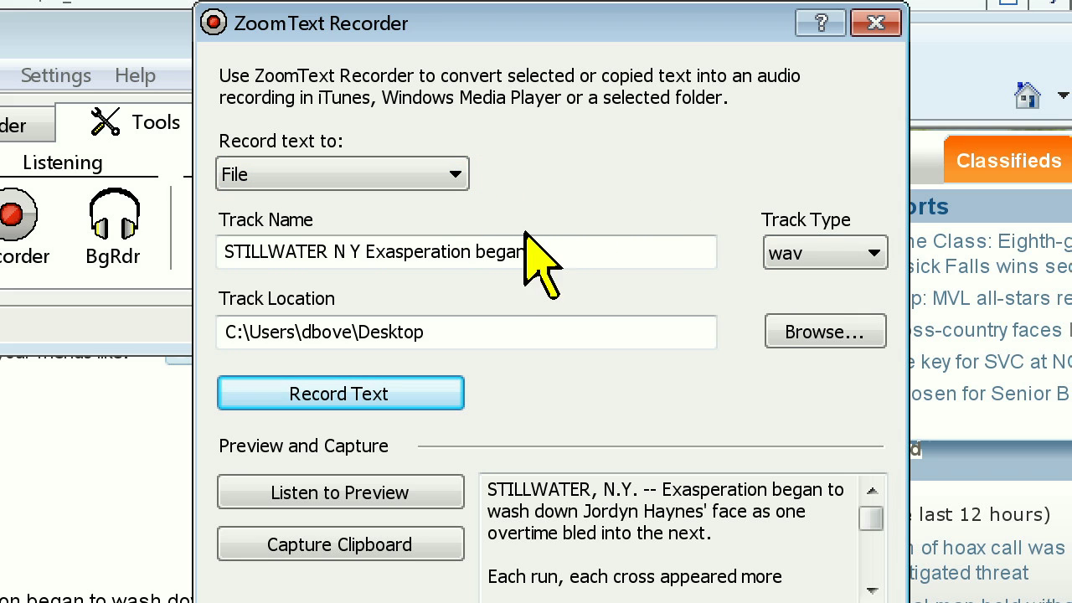
{"action": "left_click_drag", "start_coordinate": [550, 243], "coordinate": [237, 251]}
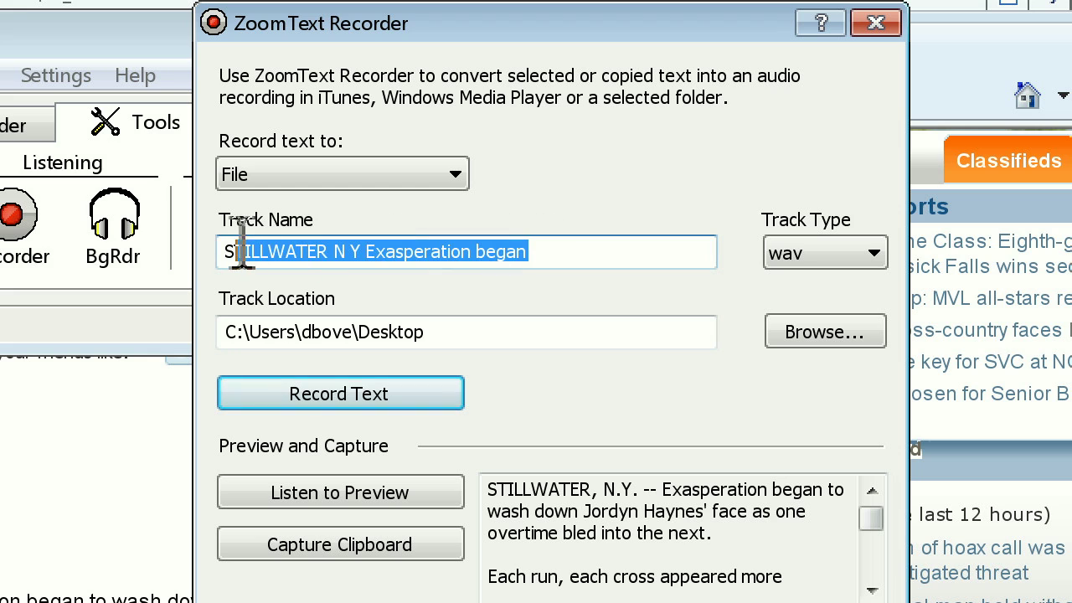
{"action": "key", "text": "BackSpace"}
{"action": "key", "text": "BackSpace"}
{"action": "type", "text": "Sports_Artic"}
{"action": "key", "text": "BackSpace"}
{"action": "key", "text": "BackSpace"}
{"action": "key", "text": "BackSpace"}
{"action": "type", "text": "ticle"}
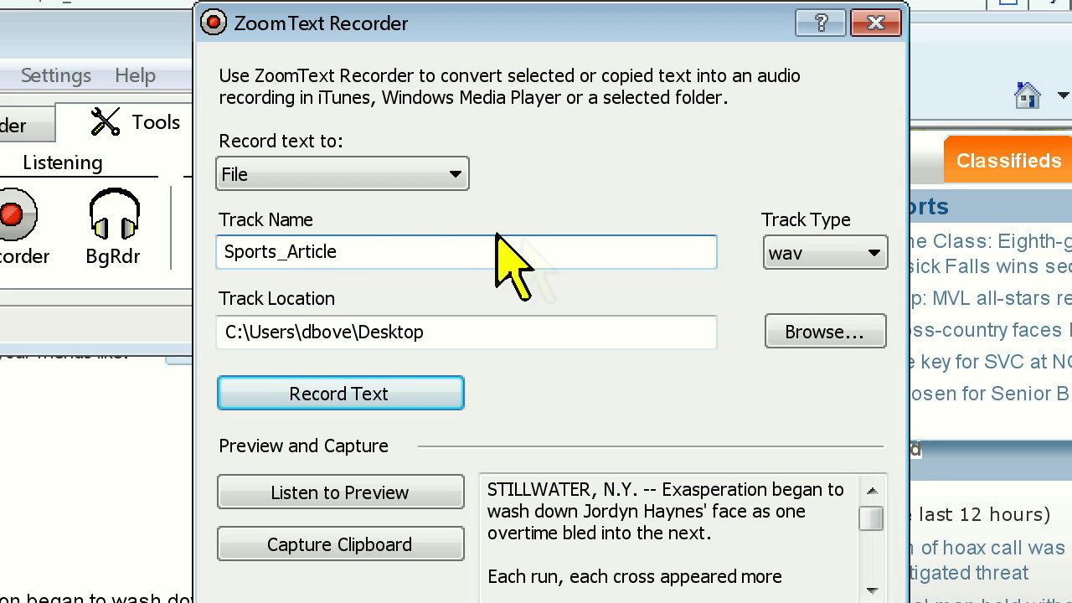
- Set the Track Location to the Desktop folder
{"action": "left_click", "coordinate": [825, 333]}
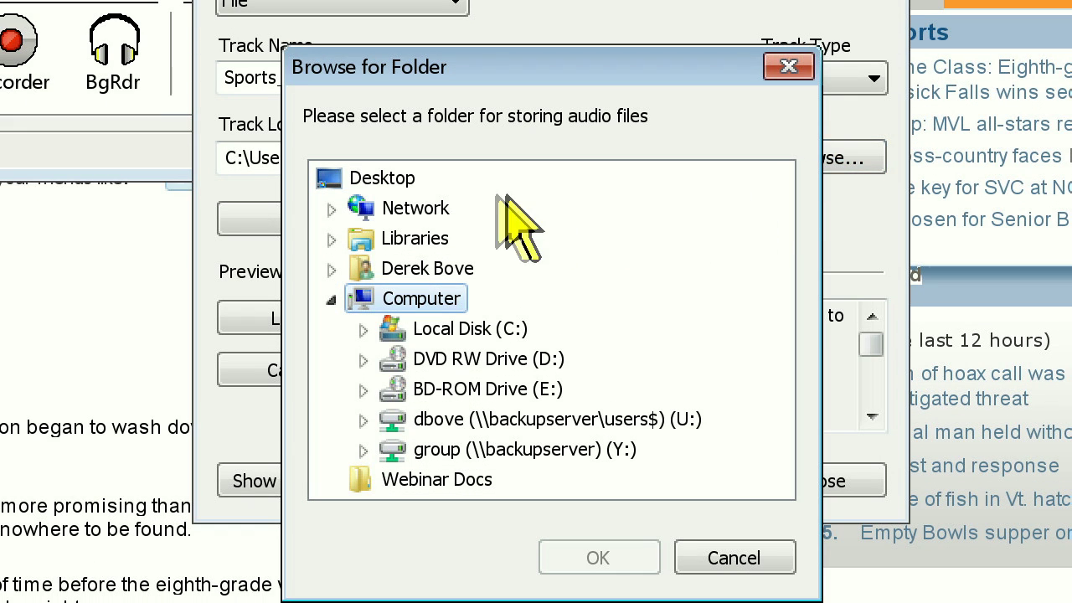
{"action": "left_click", "coordinate": [400, 177]}
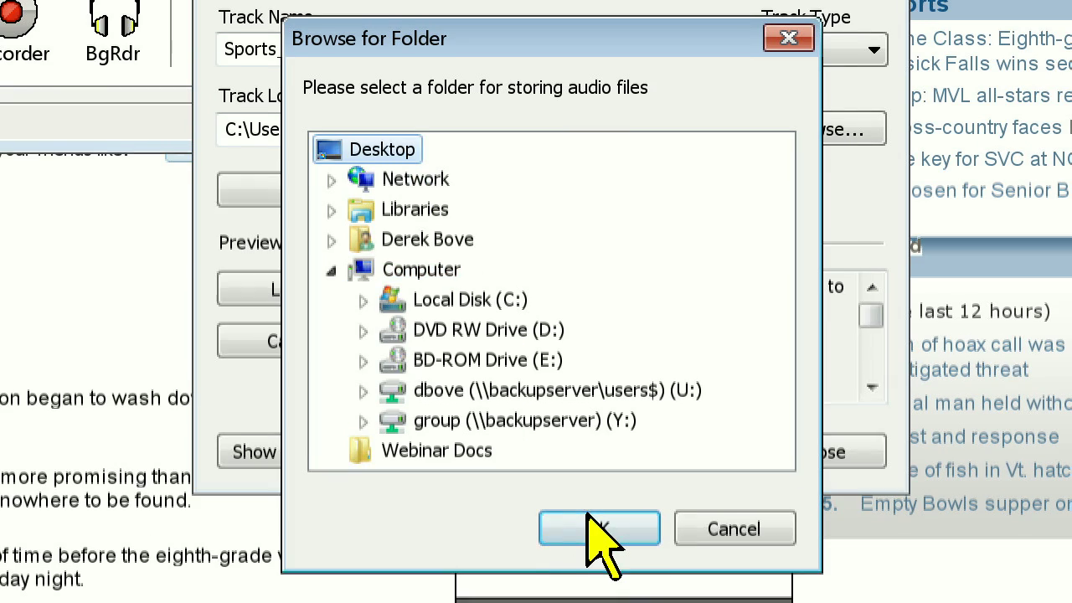
{"action": "left_click", "coordinate": [590, 554]}
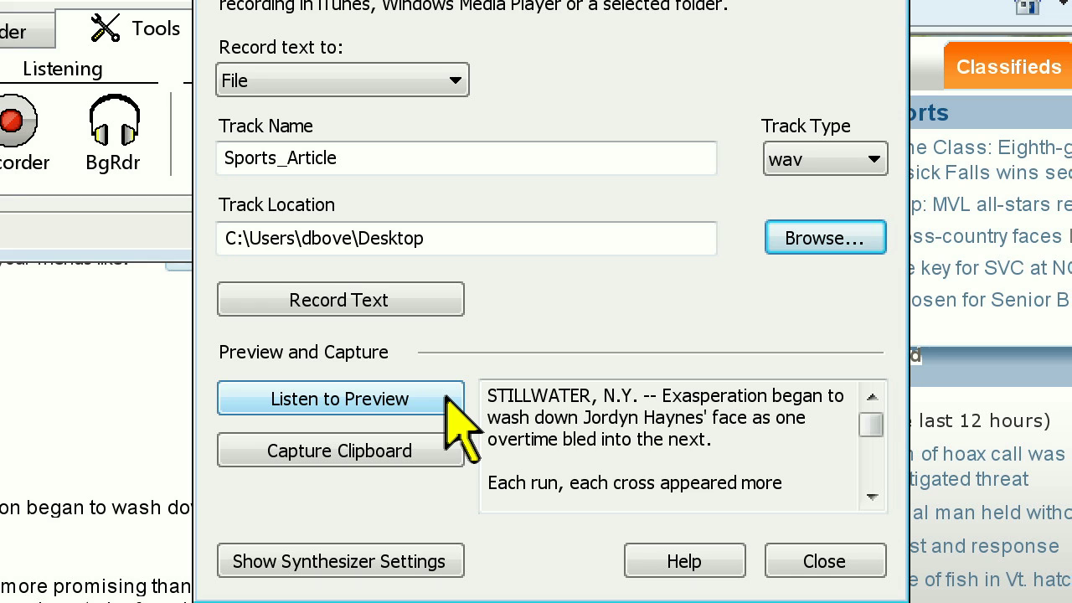
- Preview the spoken article, then confirm the Paul voice and NeoSpeech English synthesizer
{"action": "left_click", "coordinate": [452, 402]}
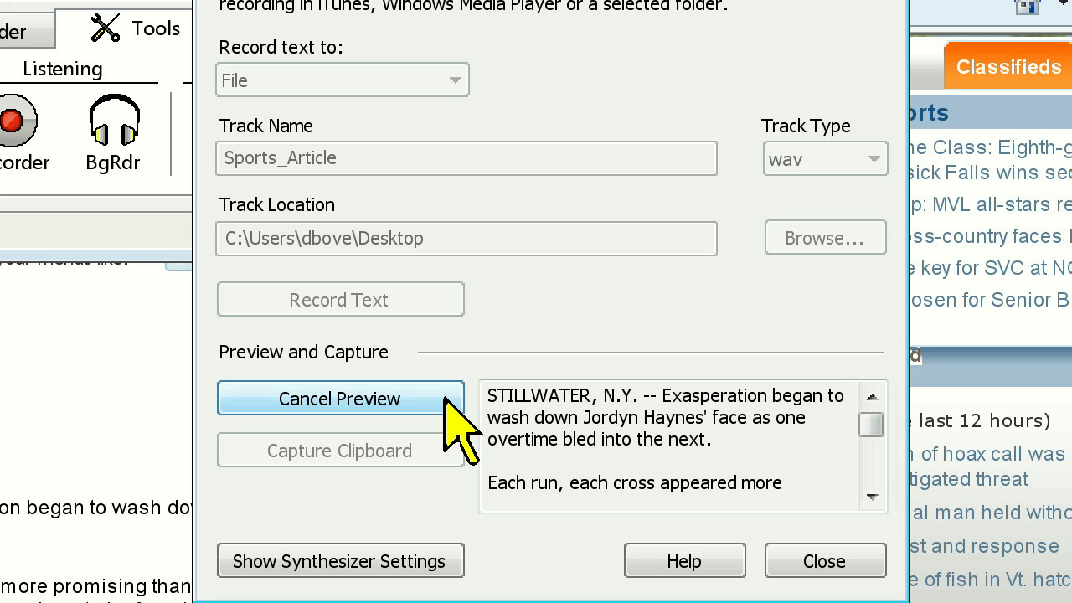
{"action": "left_click", "coordinate": [446, 401]}
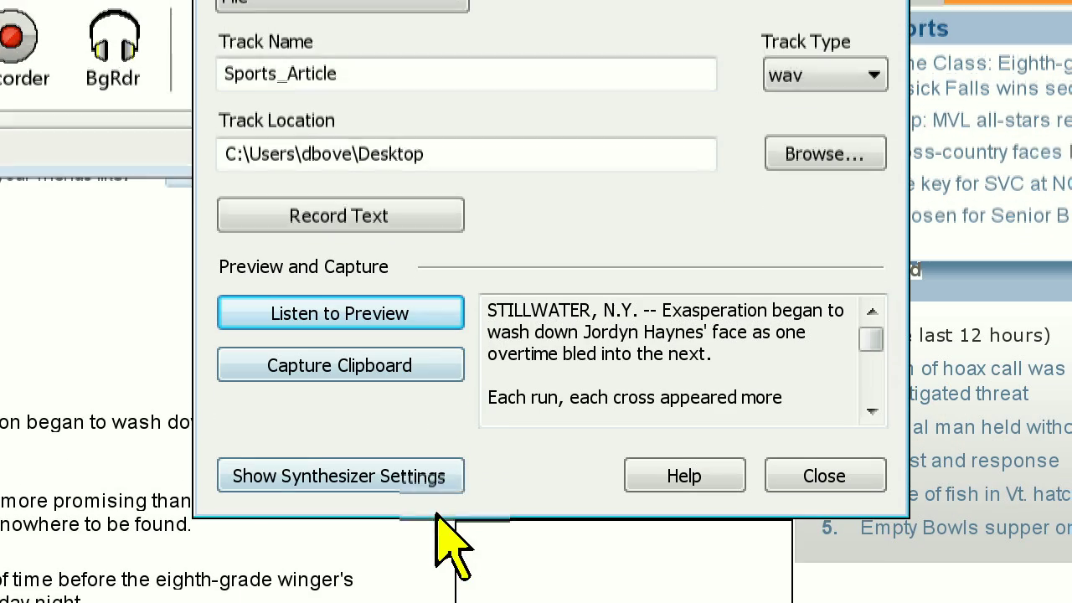
{"action": "left_click", "coordinate": [442, 570]}
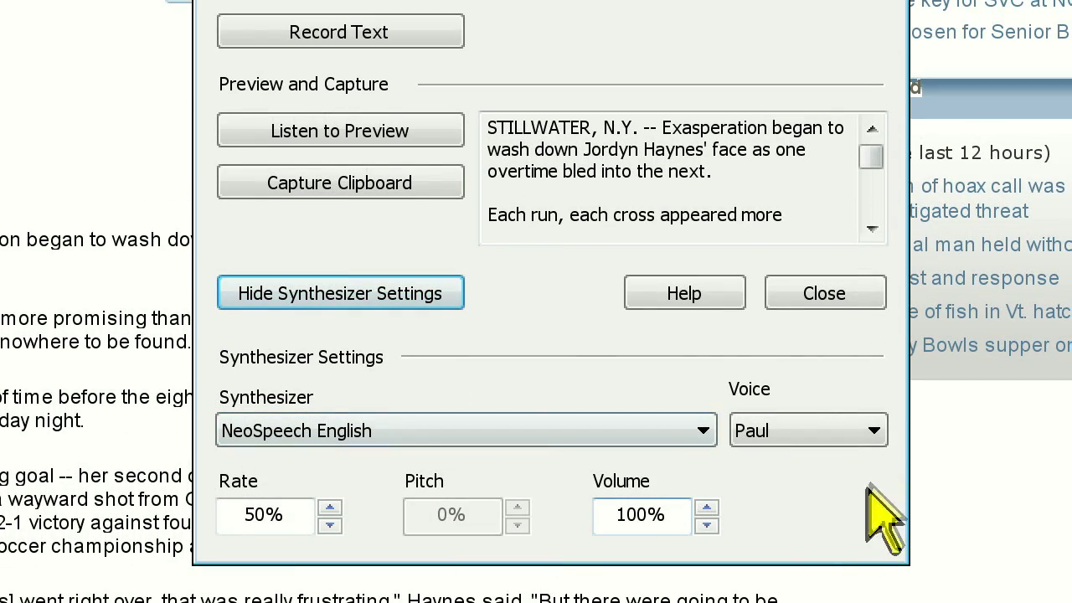
{"action": "left_click", "coordinate": [876, 429]}
{"action": "left_click", "coordinate": [878, 429]}
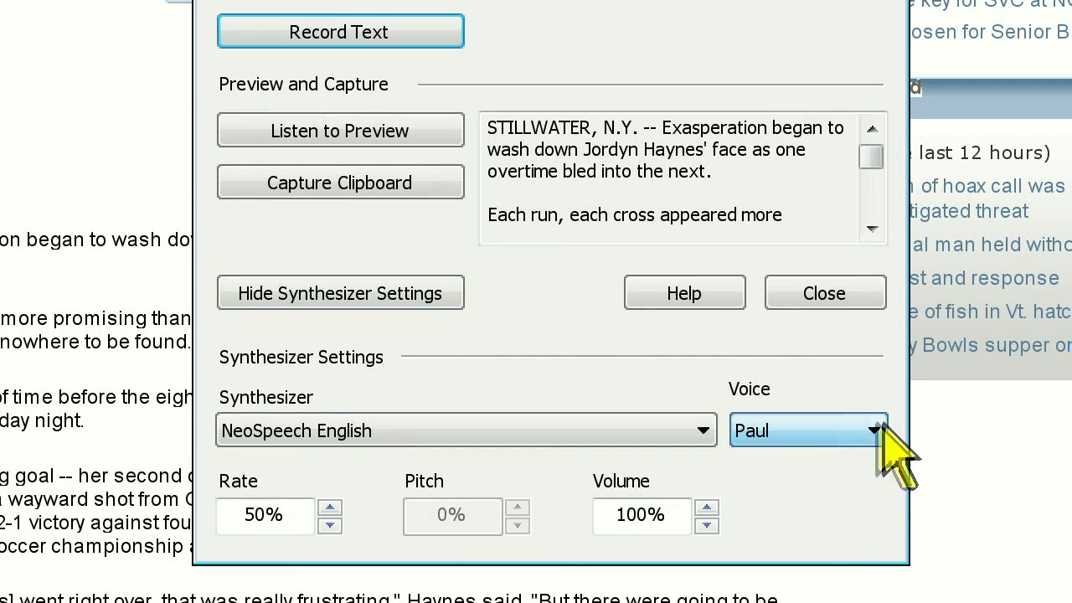
{"action": "left_click", "coordinate": [704, 430]}
{"action": "left_click", "coordinate": [709, 434]}
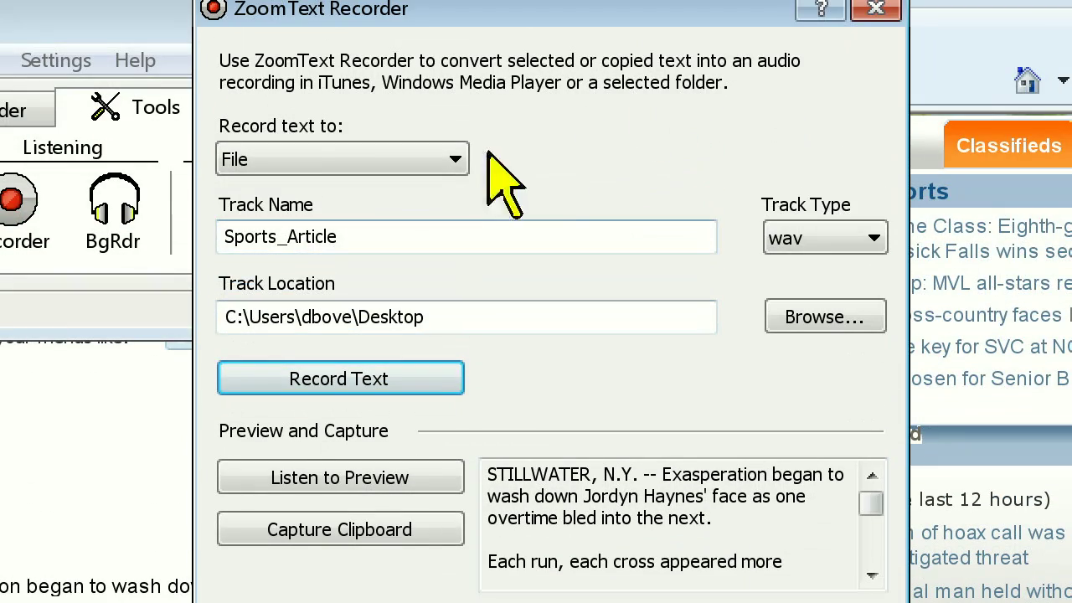
- Switch the destination to iTunes and record Sports_Article as an mp3 track
{"action": "left_click", "coordinate": [455, 161]}
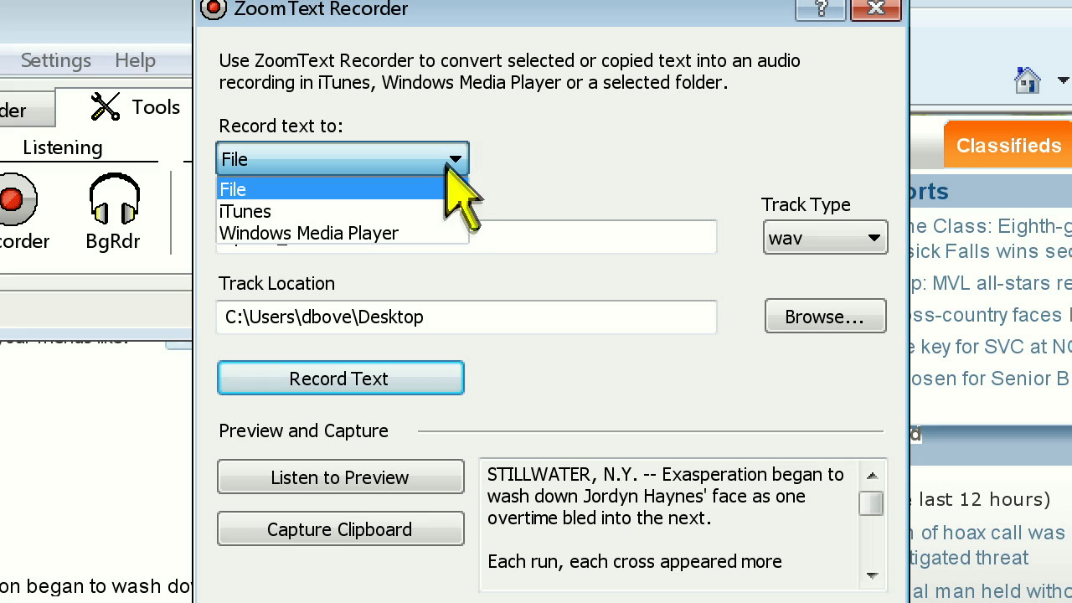
{"action": "left_click", "coordinate": [431, 210]}
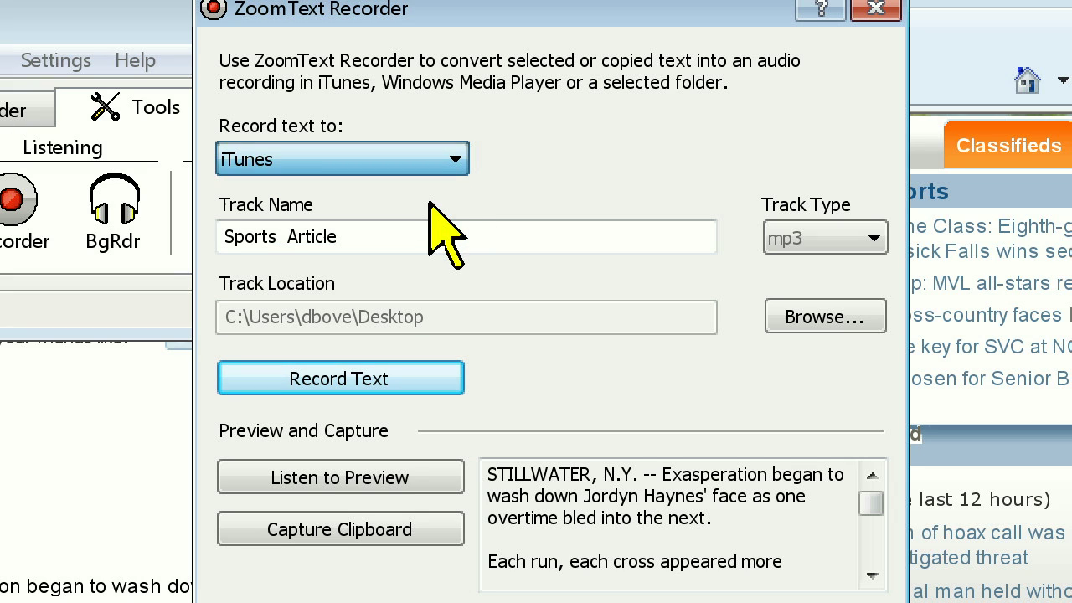
{"action": "left_click", "coordinate": [448, 407]}
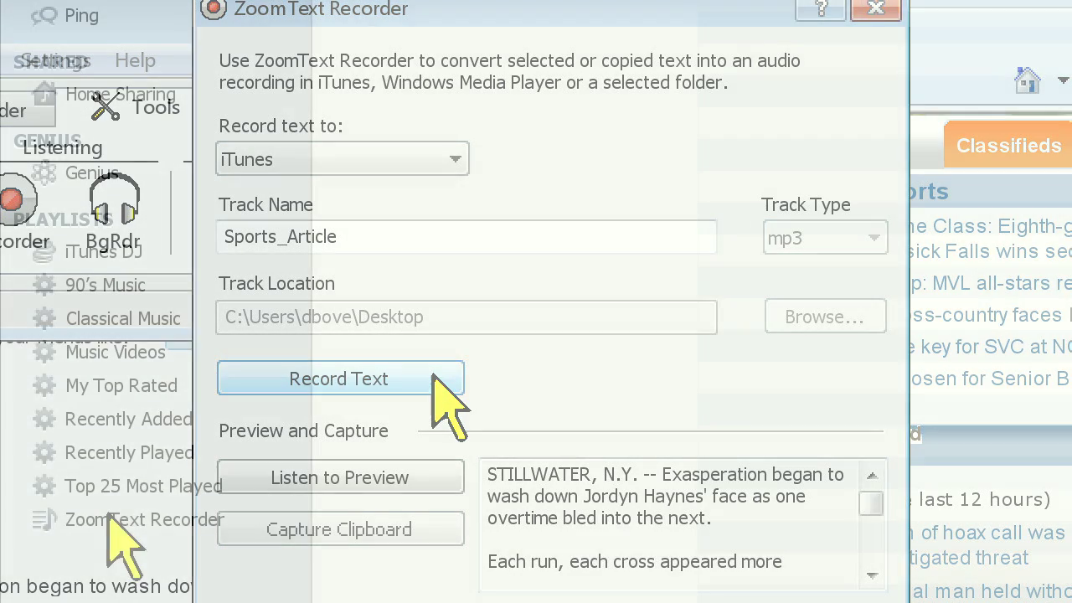
- Play the 0:51 Sports_Article track from iTunes' ZoomText Recorder playlist
{"action": "left_click", "coordinate": [135, 512]}
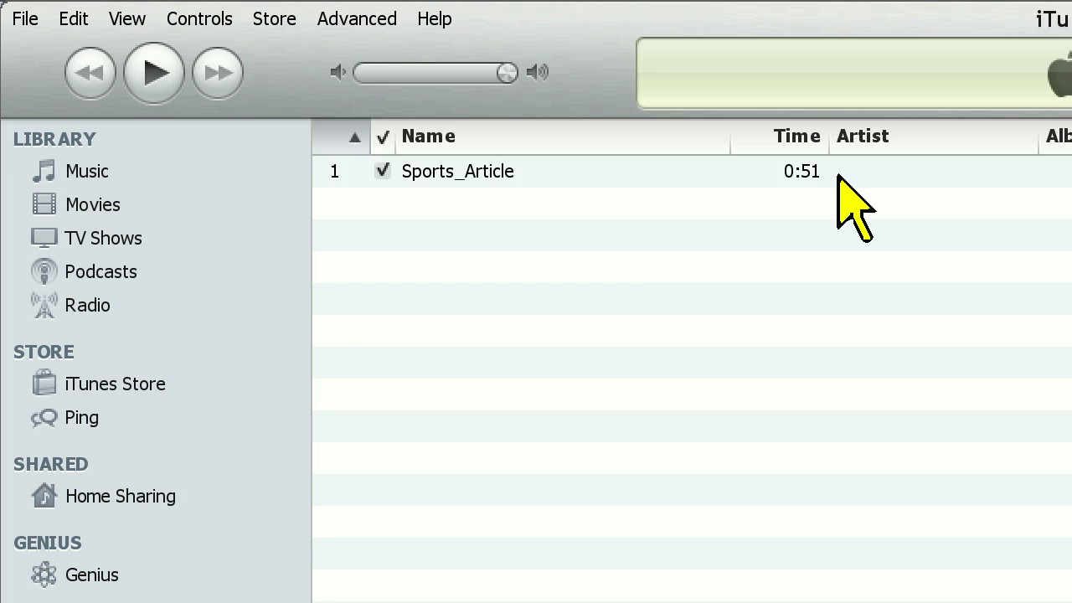
{"action": "double_click", "coordinate": [838, 176]}
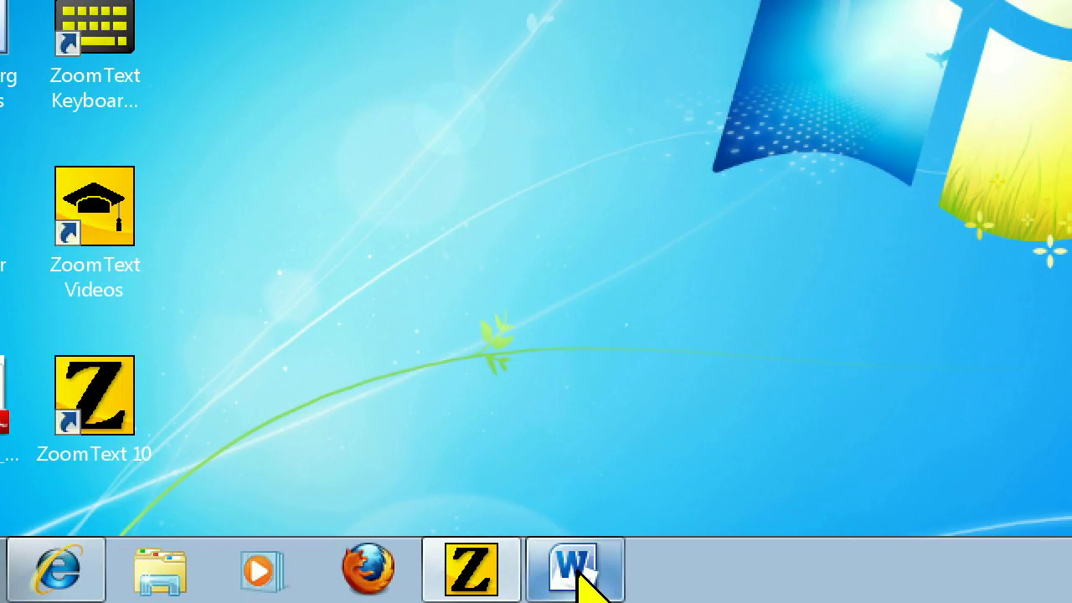
- Load the whole Grimm fairy tales Word document into Recorder, record it, and return to the article
{"action": "left_click", "coordinate": [578, 570]}
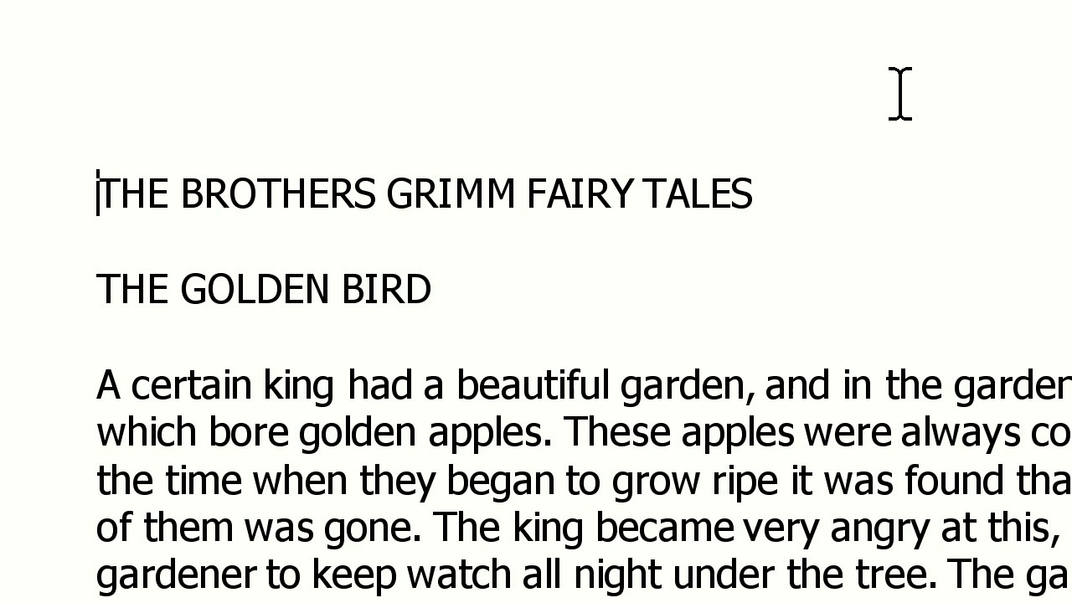
{"action": "key", "text": "ctrl+a"}
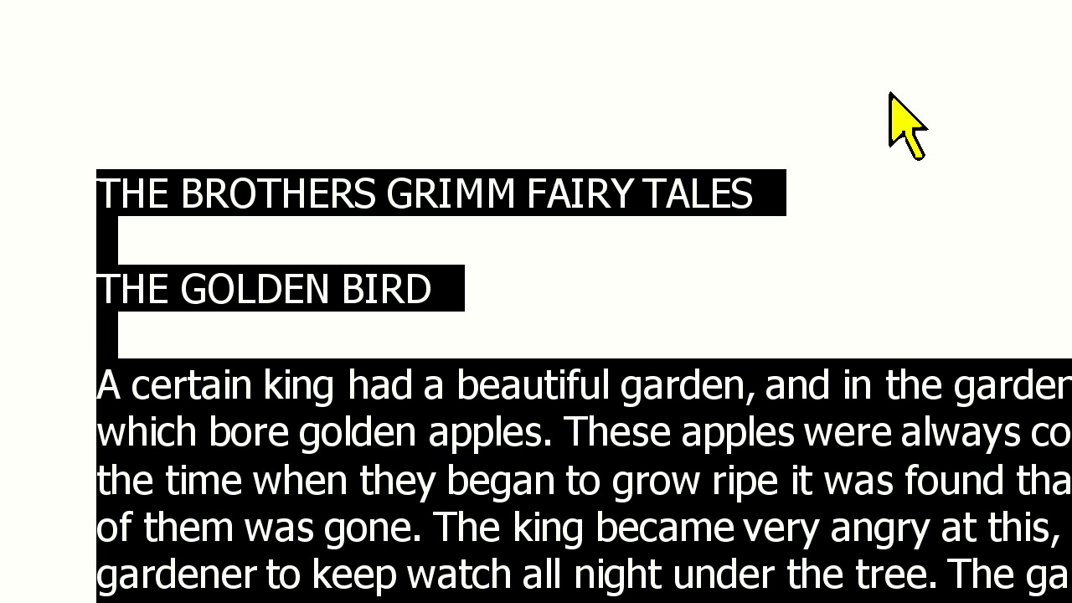
{"action": "key", "text": "ctrl+Caps_Lock+s"}
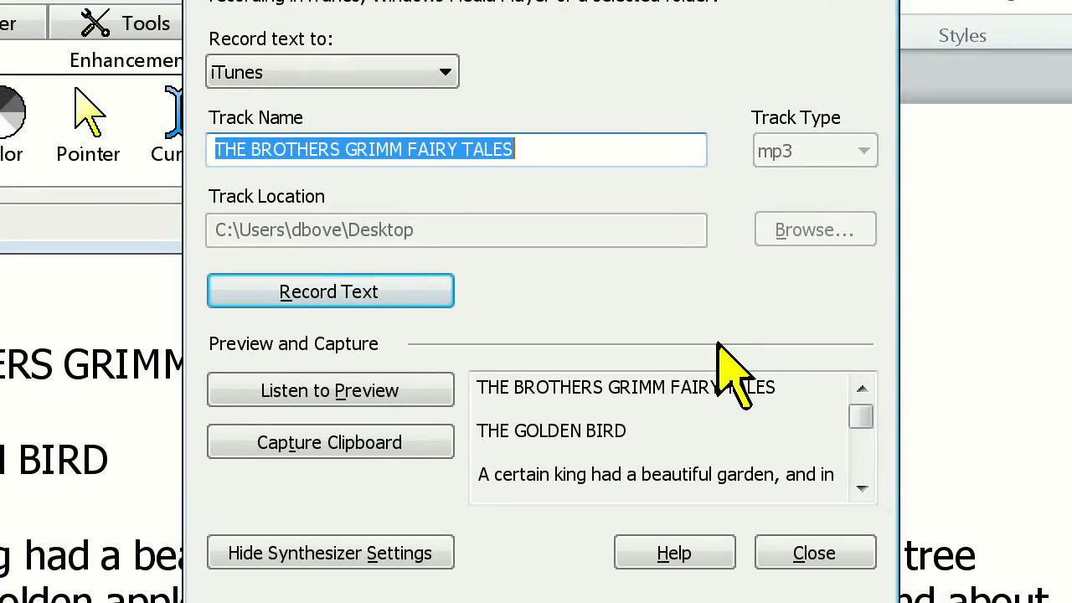
{"action": "key", "text": "alt+r"}
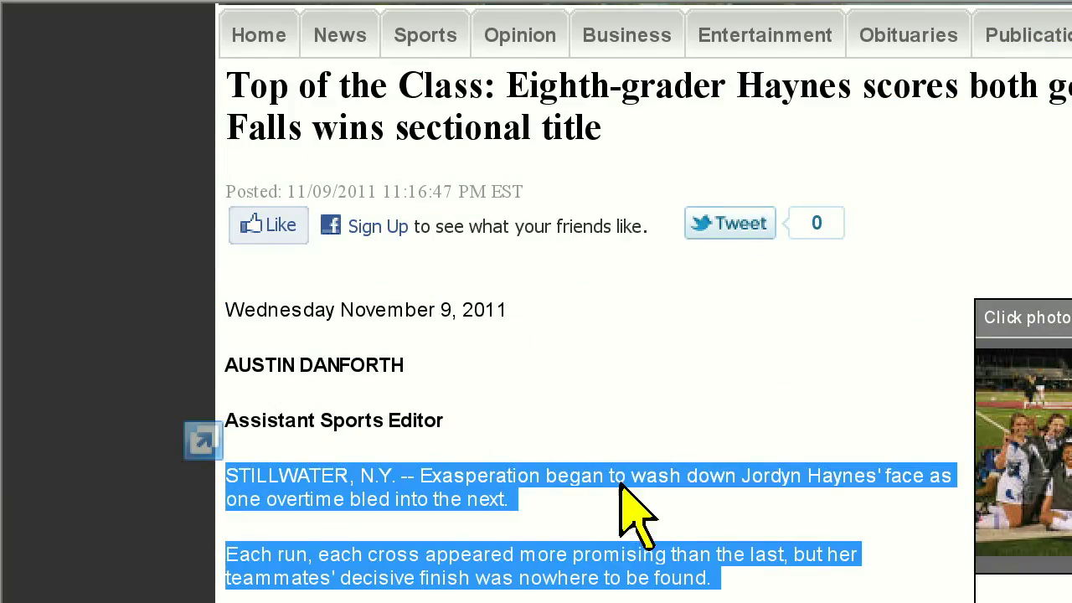
{"action": "left_click", "coordinate": [620, 485]}
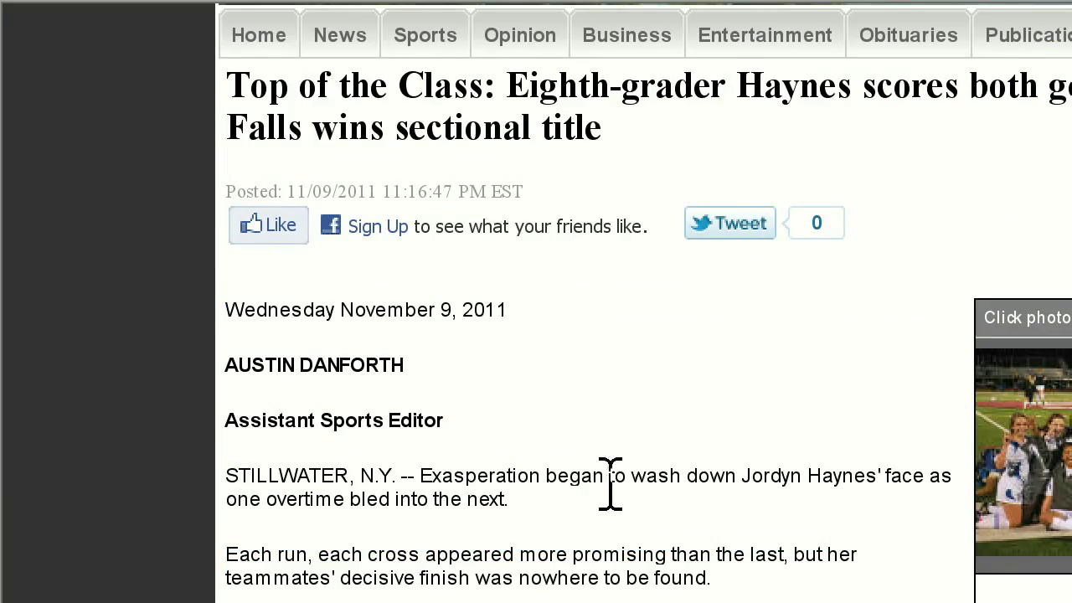
{"action": "scroll", "coordinate": [796, 545], "scroll_direction": "down", "scroll_amount": 3}
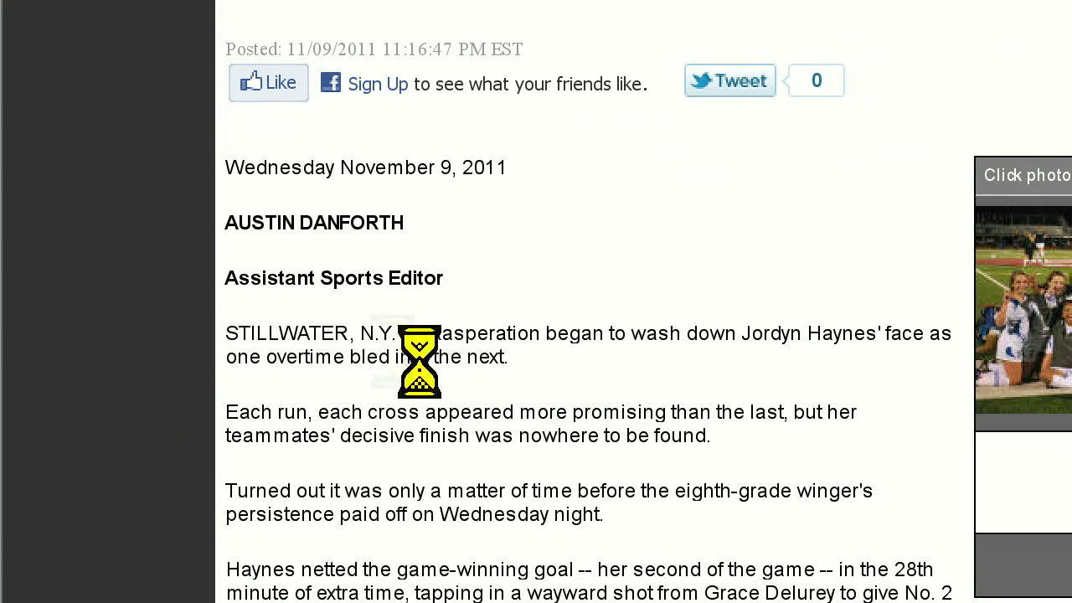